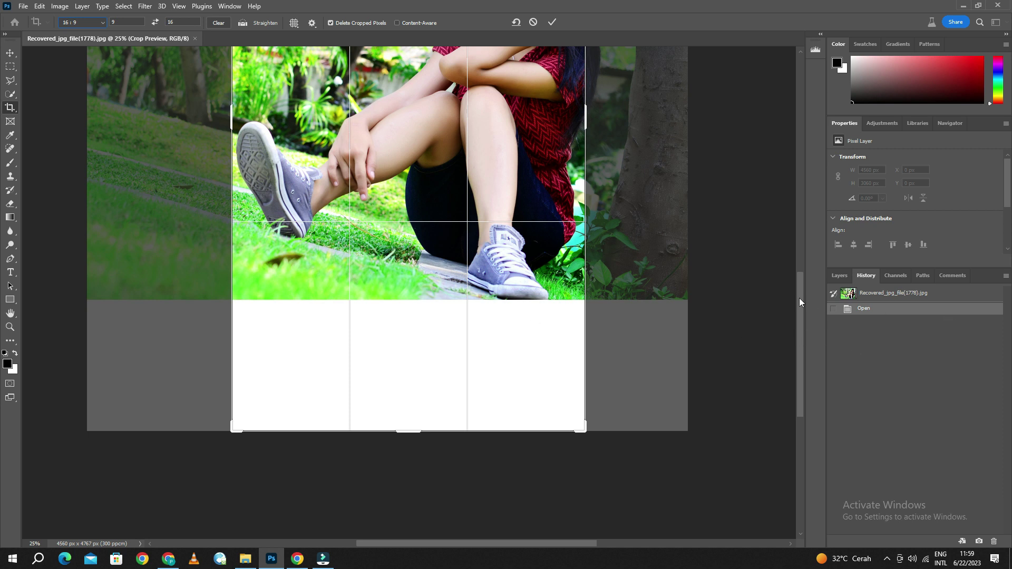
Commit the 9:16 crop that extends the girl's photo into a tall portrait canvas.
key("Return")
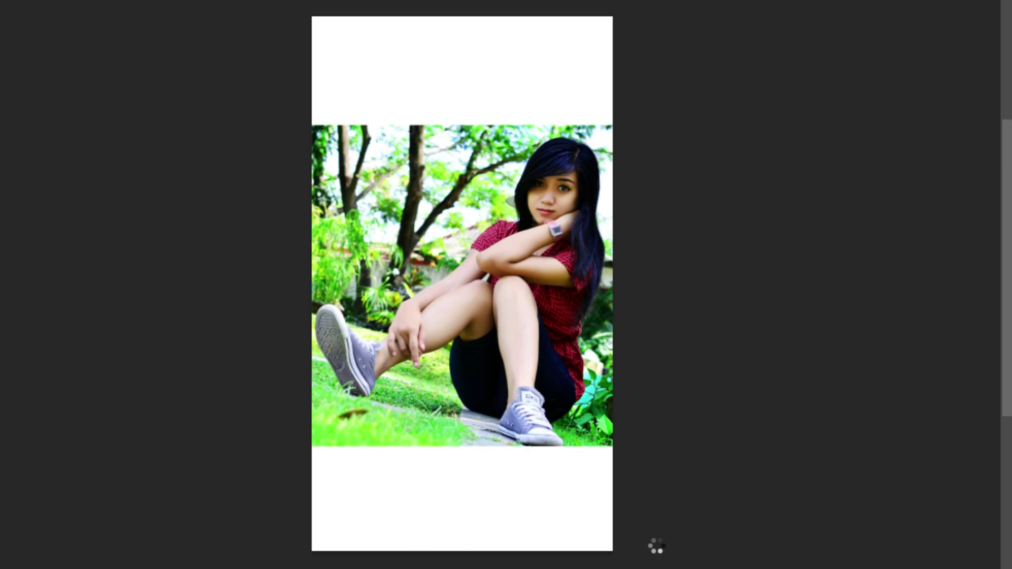
mouse_move(914, 198)
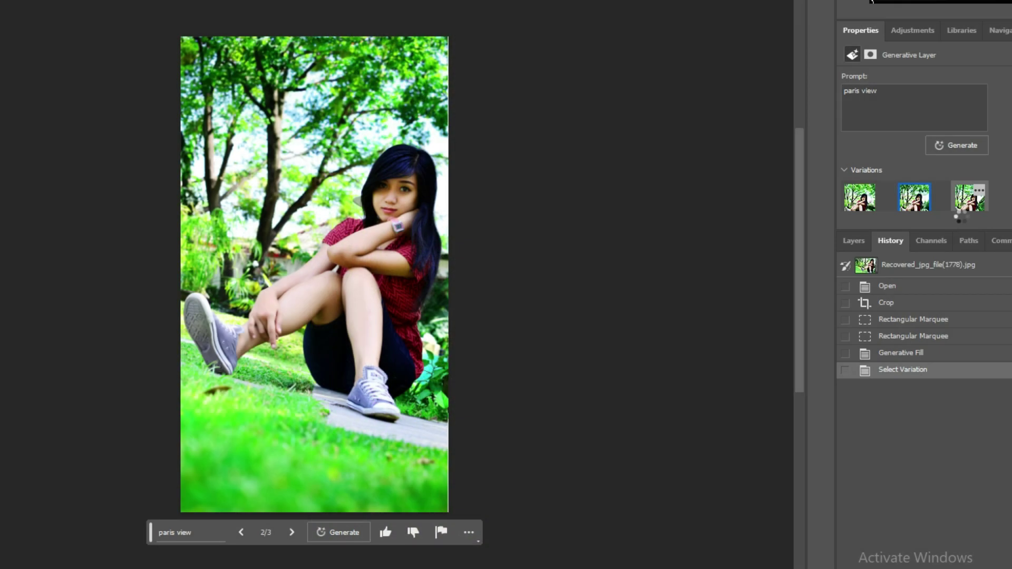
Apply the third generated variation of trees and grass to the blank strips.
left_click(969, 198)
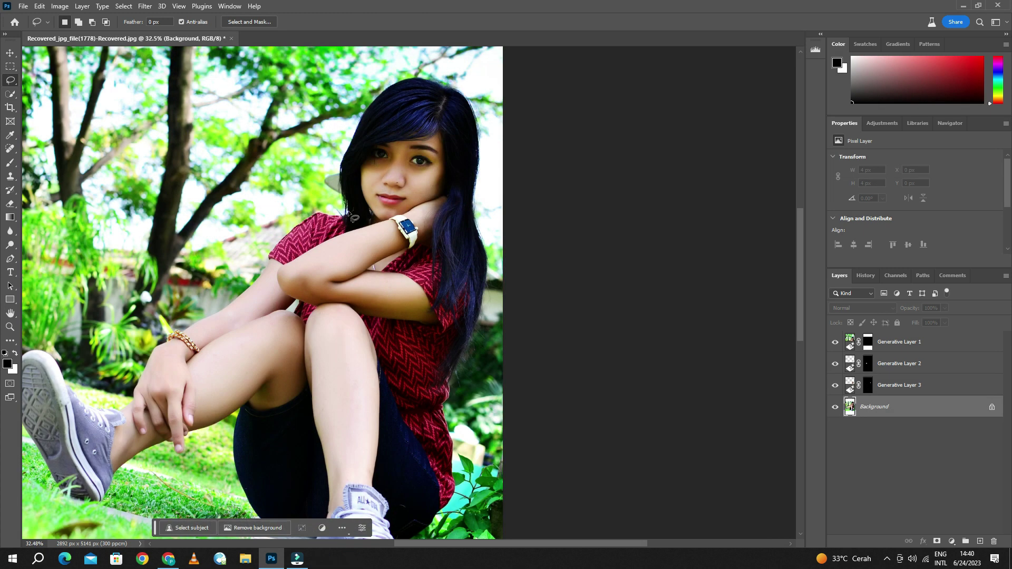
Lasso around the girl's red patterned shirt and generate a white top with red sleeves.
left_click_drag(348, 212, 287, 222)
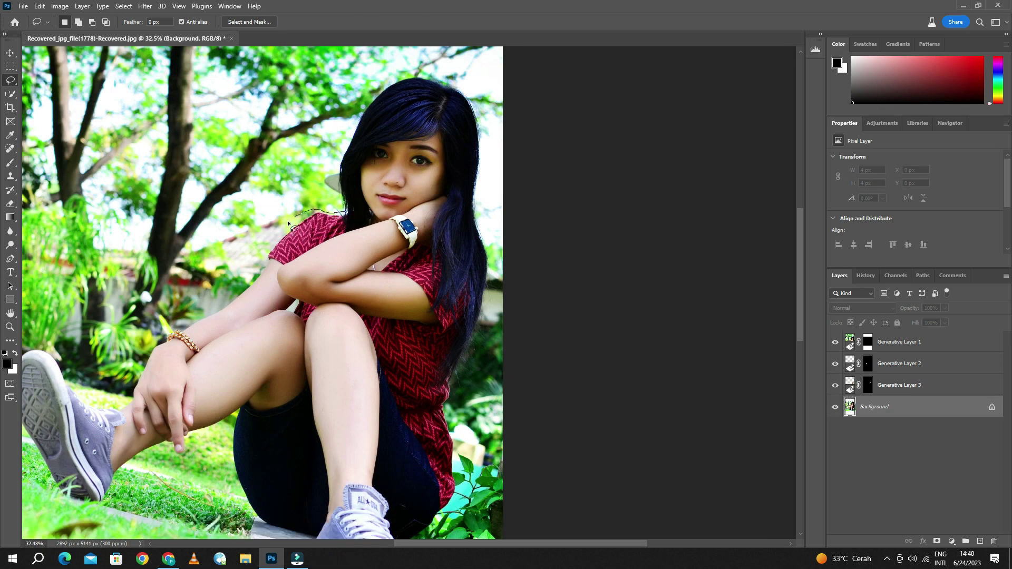
mouse_move(272, 269)
left_mouse_down()
mouse_move(295, 319)
mouse_move(416, 444)
left_mouse_up()
left_click_drag(437, 510, 462, 392)
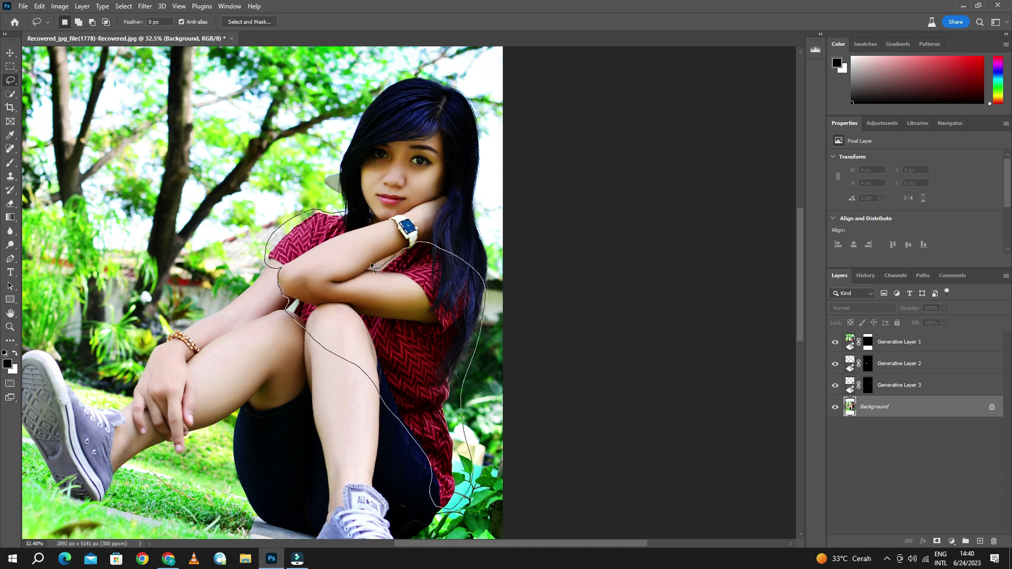
left_click_drag(357, 217, 349, 213)
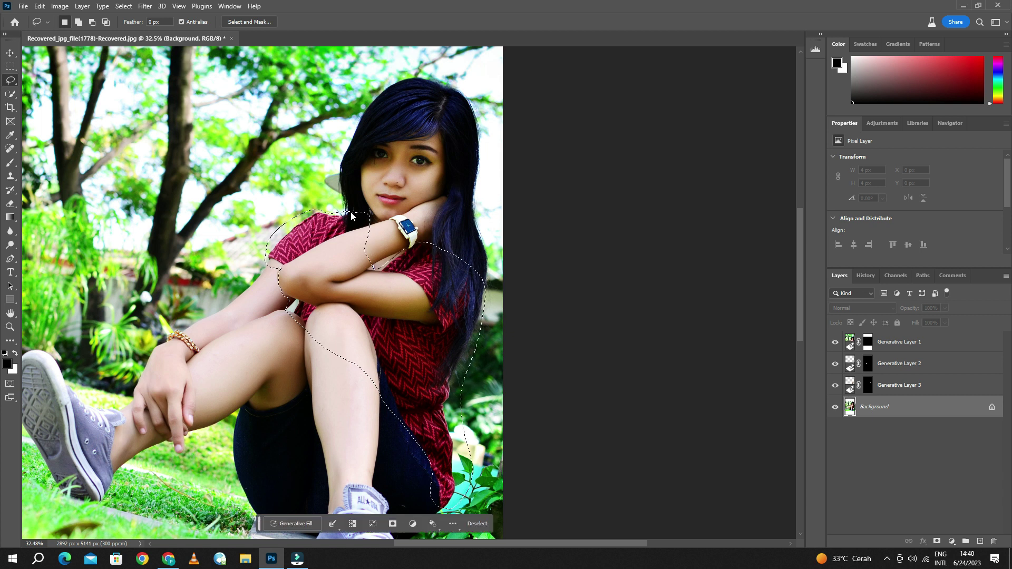
left_click(281, 523)
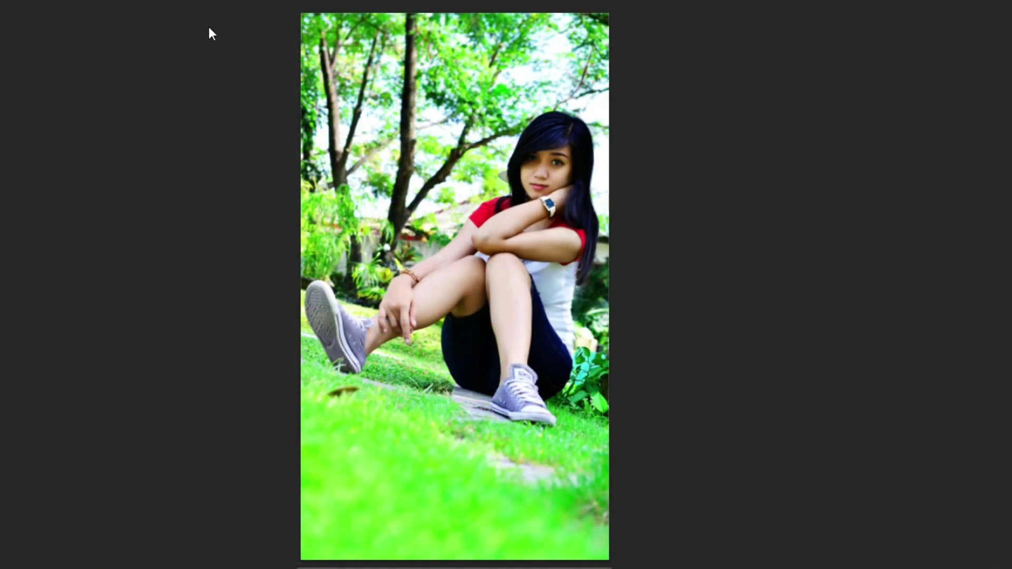
key("w")
Quick-select the trees from the left edge, across the top, and down the right side to the shoe.
mouse_move(295, 250)
left_mouse_down()
mouse_move(338, 126)
mouse_move(363, 311)
mouse_move(386, 247)
left_mouse_up()
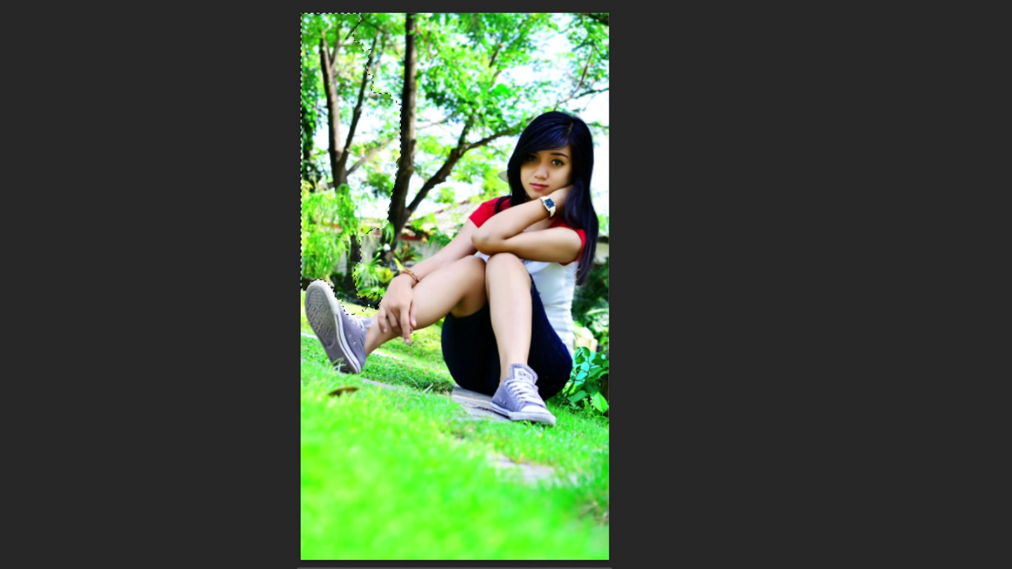
left_click_drag(405, 158, 383, 31)
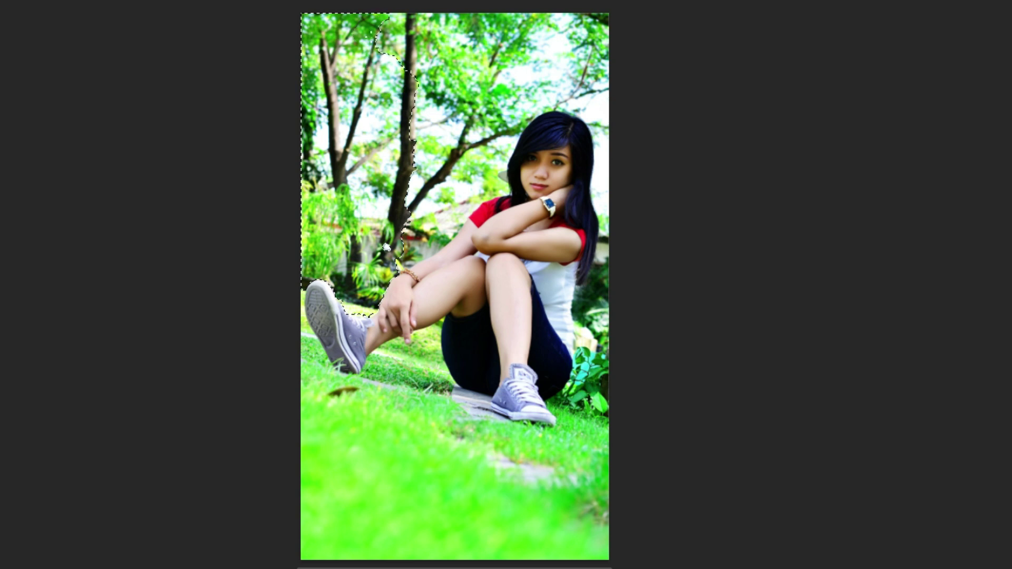
left_click_drag(414, 158, 474, 121)
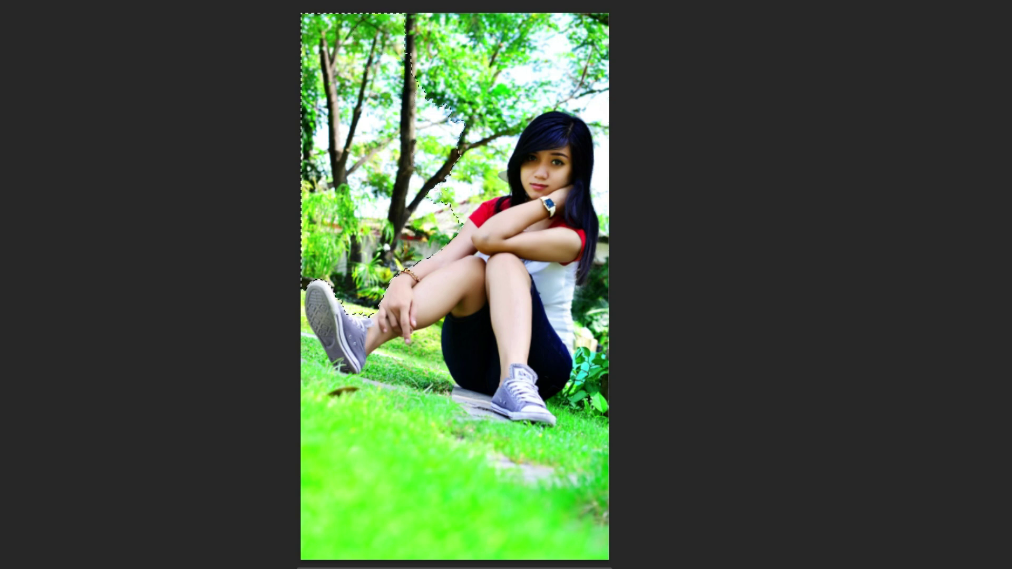
mouse_move(421, 79)
left_mouse_down()
mouse_move(506, 32)
mouse_move(585, 26)
left_mouse_up()
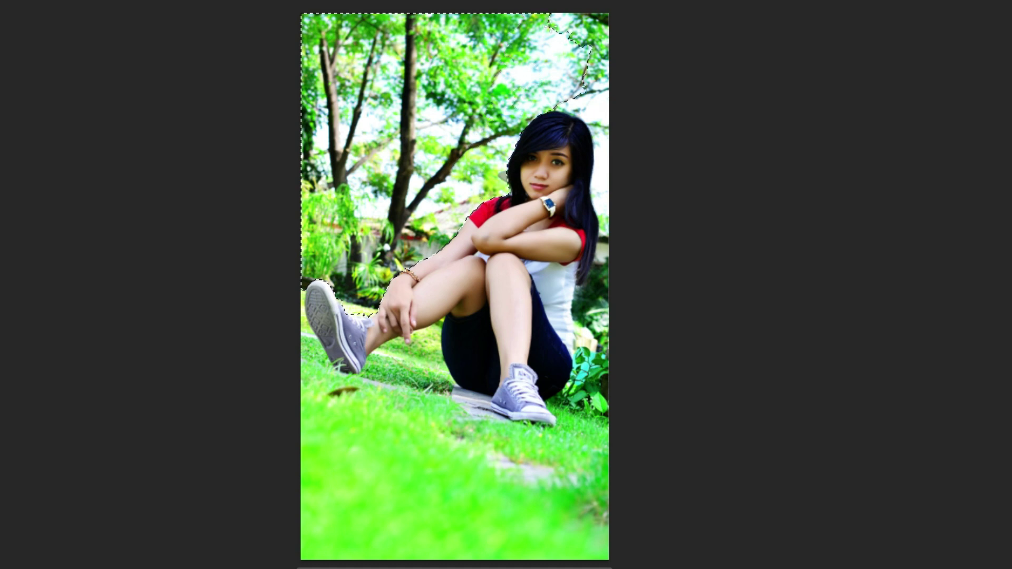
left_click_drag(590, 57, 598, 114)
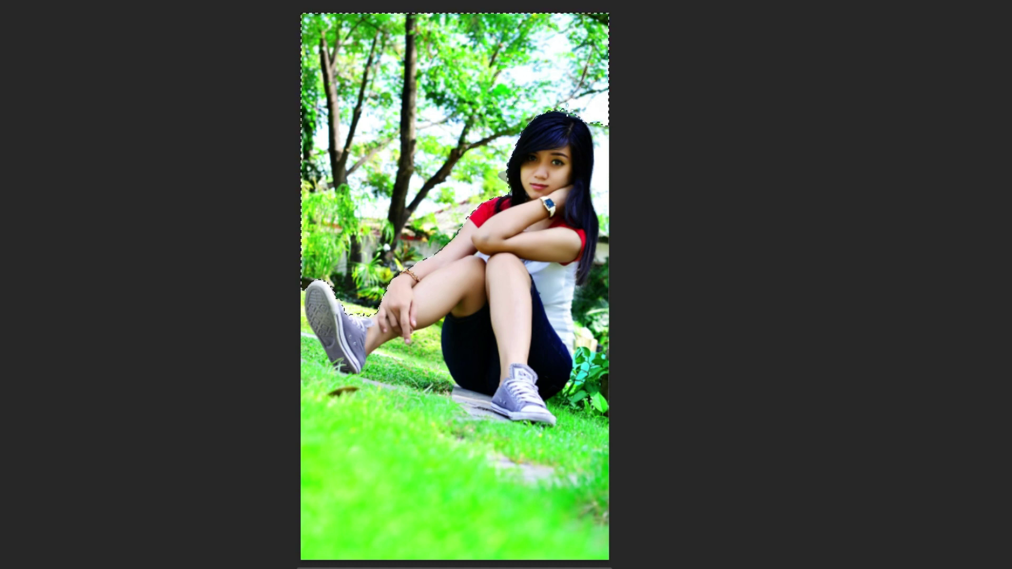
left_click_drag(608, 216, 612, 232)
left_click_drag(611, 288, 606, 403)
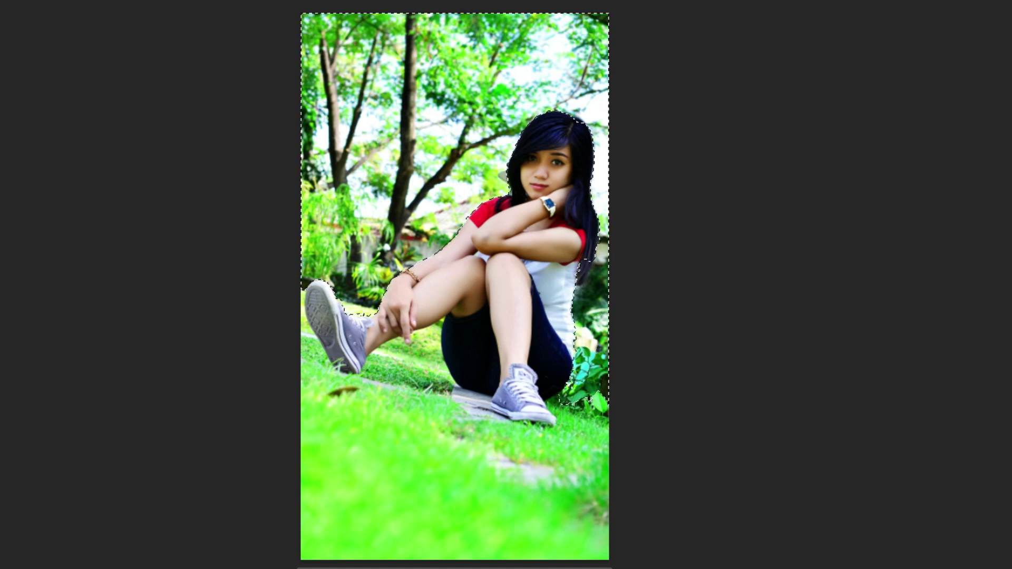
Generate the background from the prompt 'beautiful park', then deselect.
left_click(330, 427)
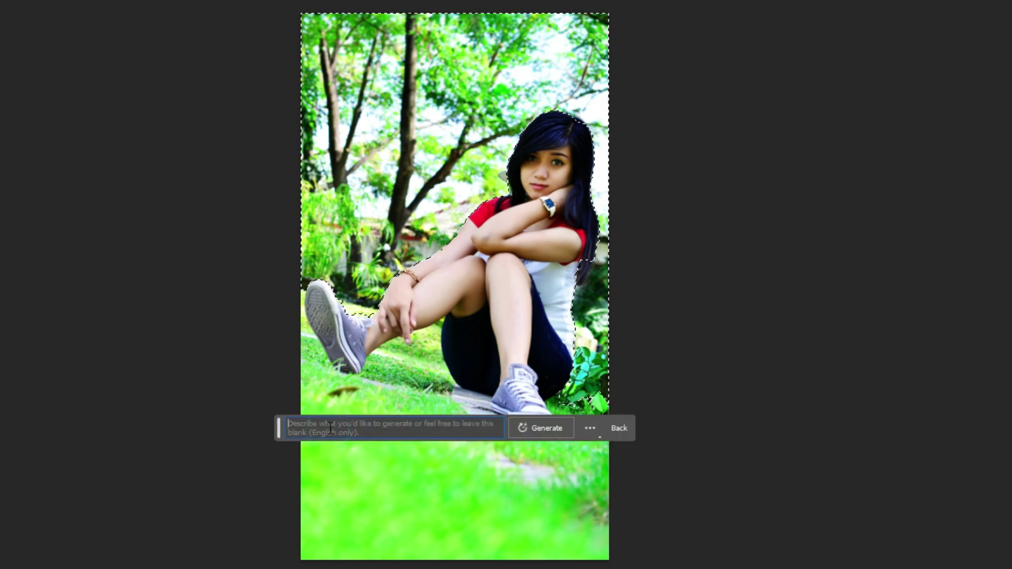
type("beutifull park")
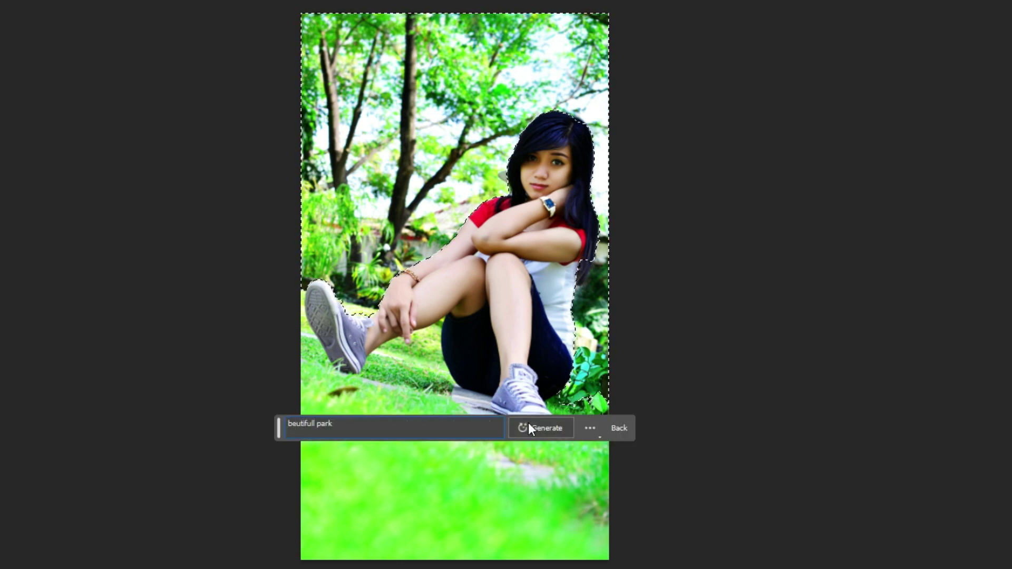
left_click(316, 423)
key("BackSpace")
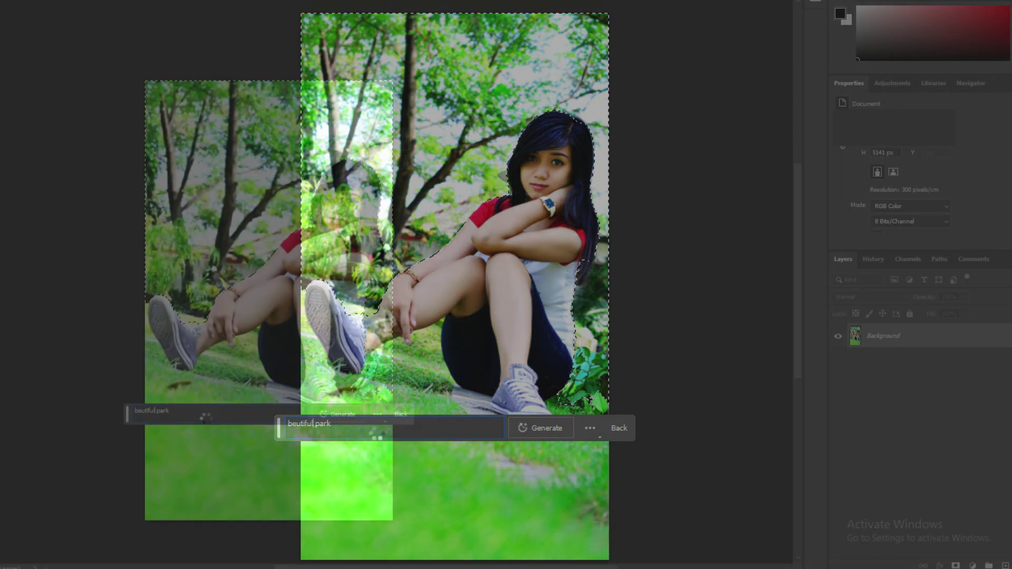
key("Return")
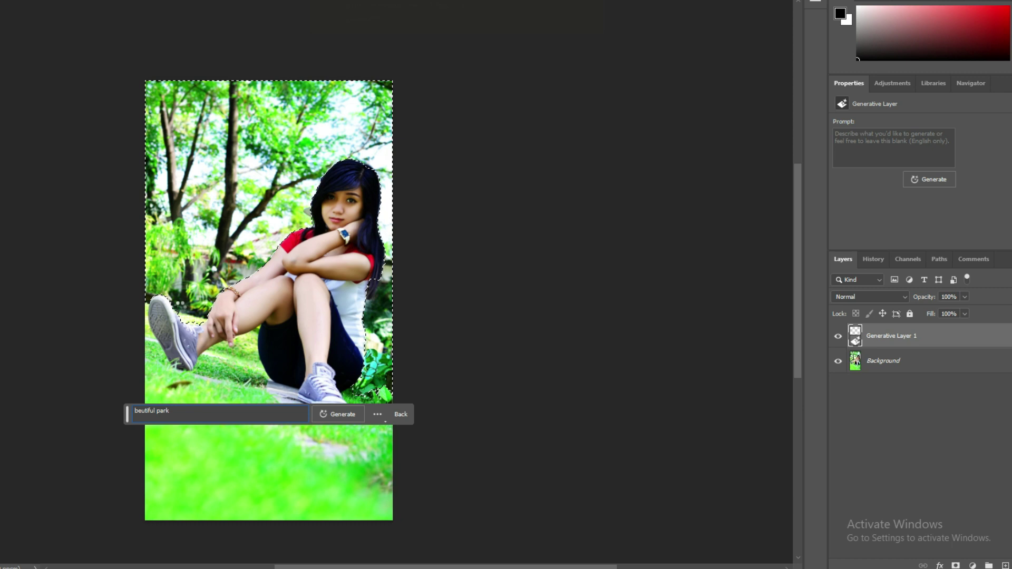
key("ctrl+d")
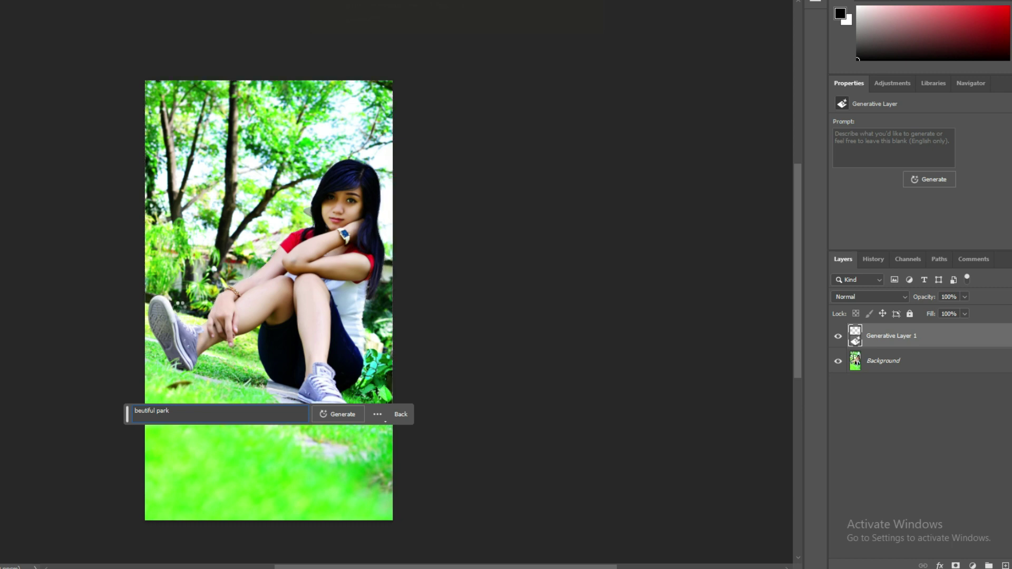
key("Return")
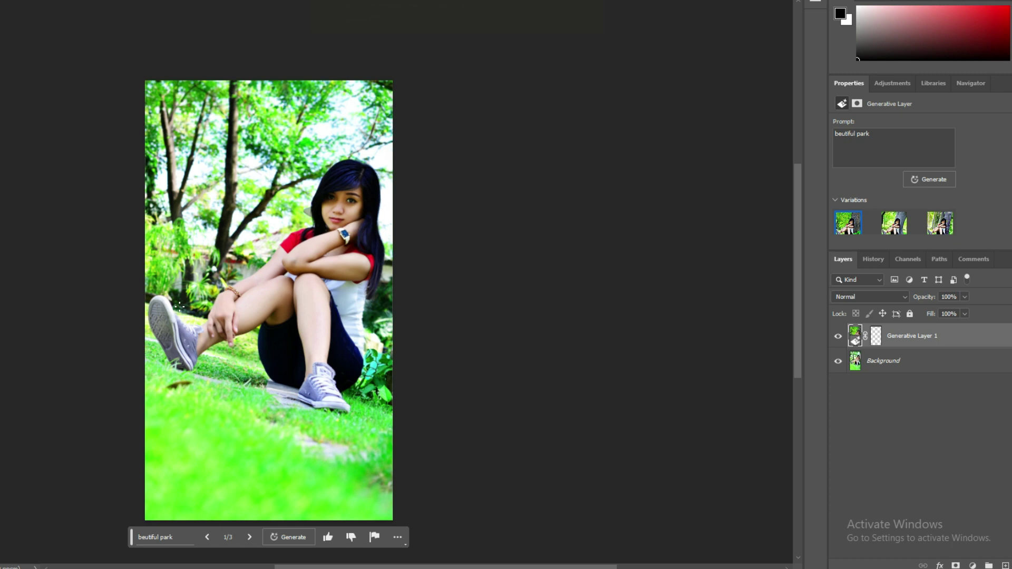
Choose park variation 3/3 and generatively fill the lassoed leaf in the grass.
left_click(894, 223)
left_click(939, 223)
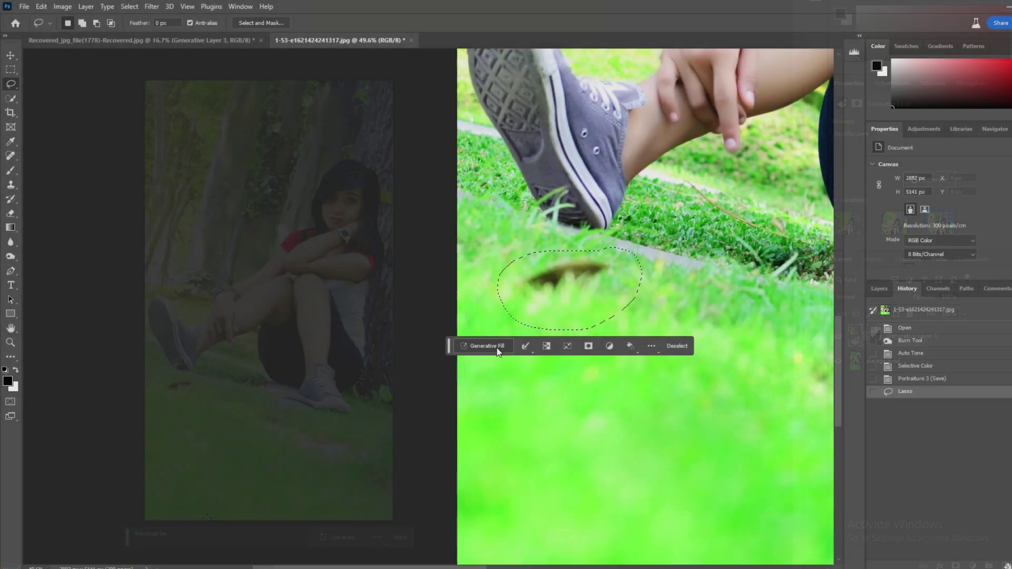
left_click(497, 346)
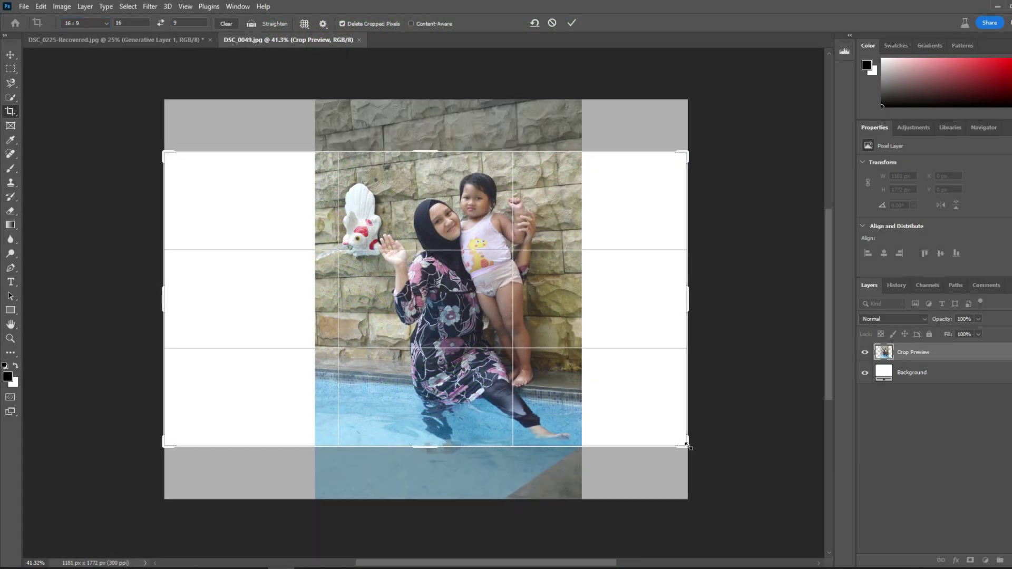
Extend the pool photo's canvas and pick the third 'water park' variation.
left_click_drag(688, 444, 730, 474)
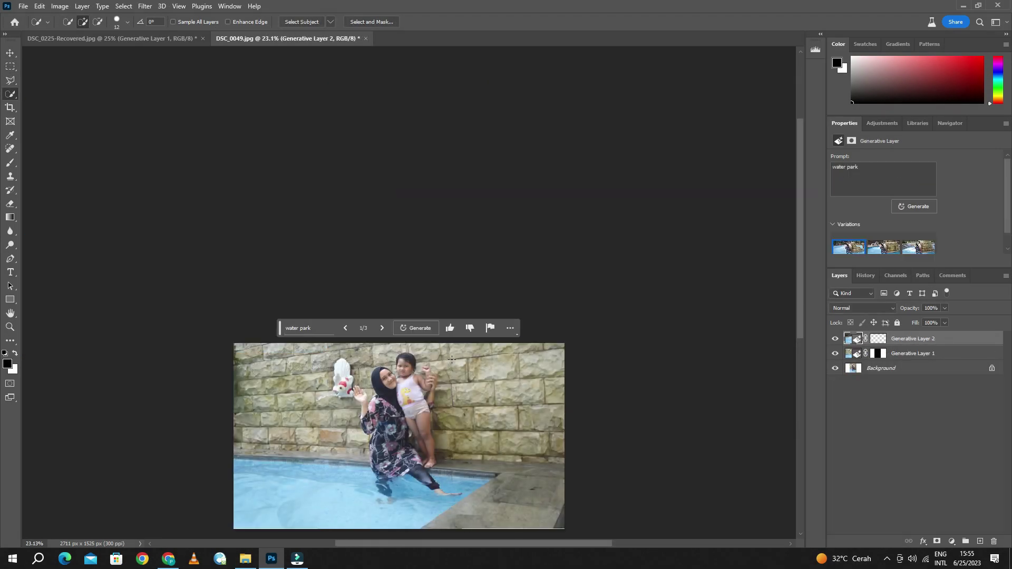
scroll(452, 359, "up", 2)
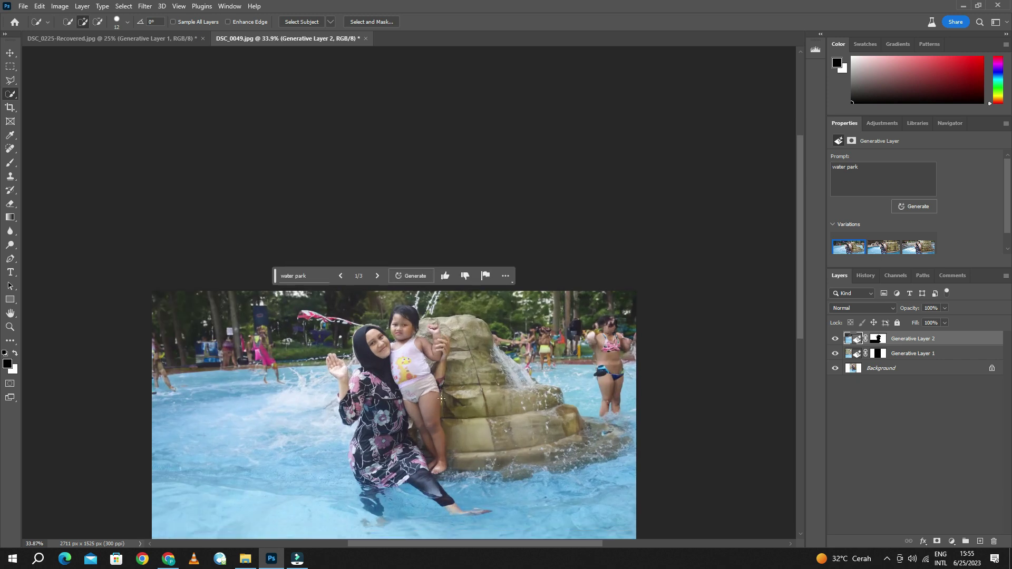
left_click(879, 249)
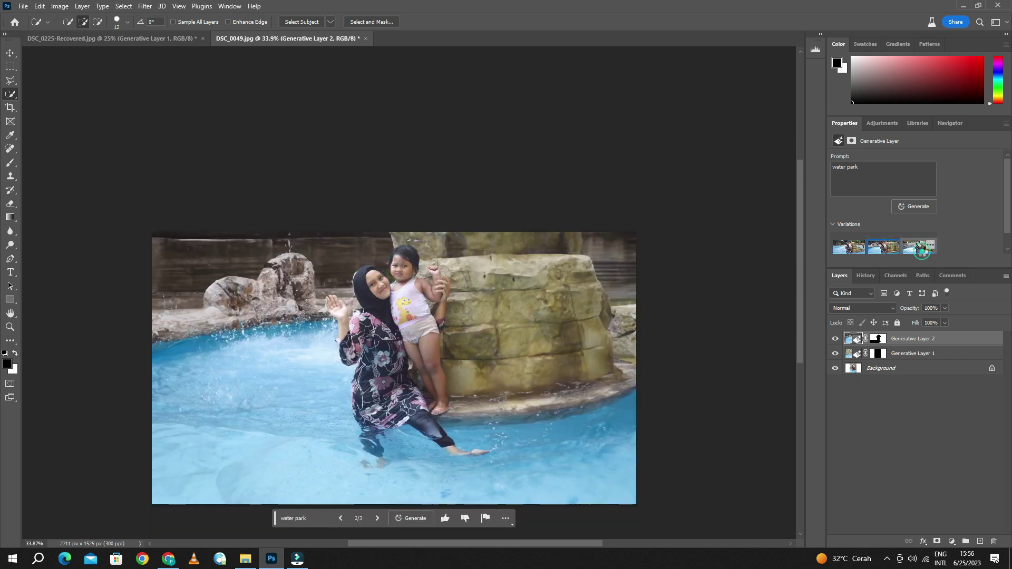
left_click(918, 248)
scroll(185, 170, "down", 1)
scroll(184, 171, "up", 2)
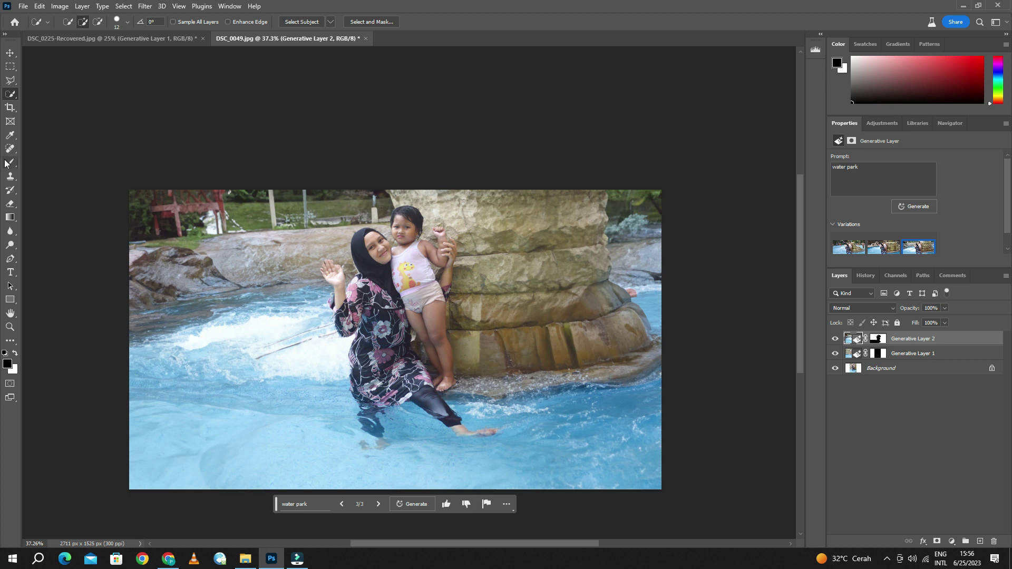
Switch to the freehand Lasso tool.
right_click(10, 80)
left_click(32, 77)
scroll(434, 255, "up", 3)
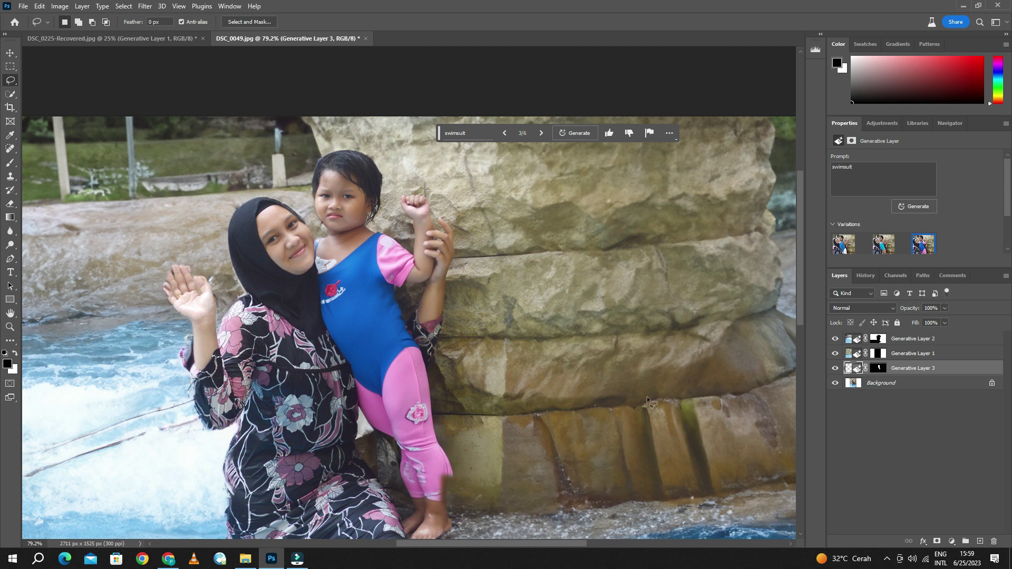
Return via History to the state after the swimsuit Generative Fill.
scroll(455, 500, "up", 3)
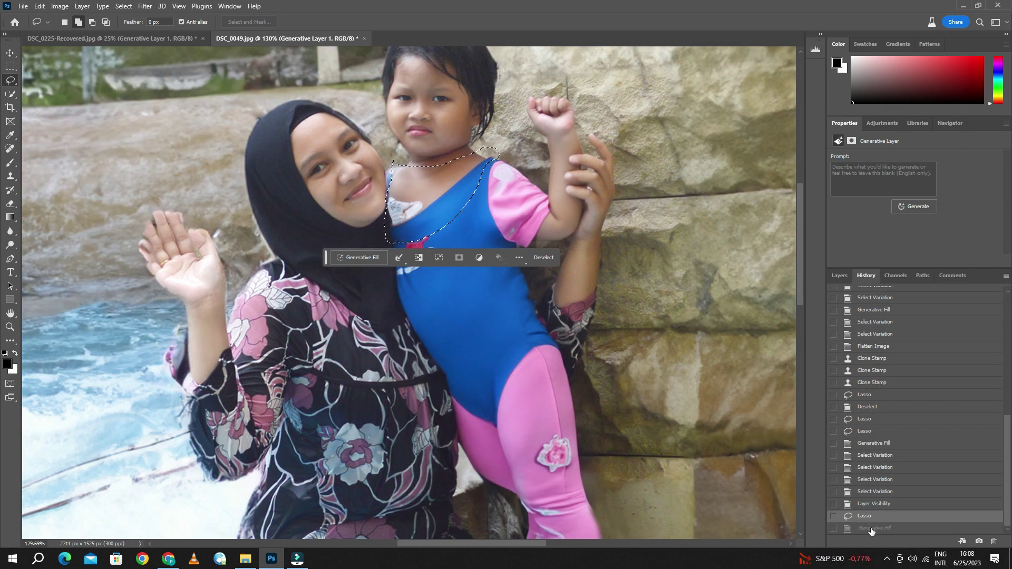
left_click(870, 528)
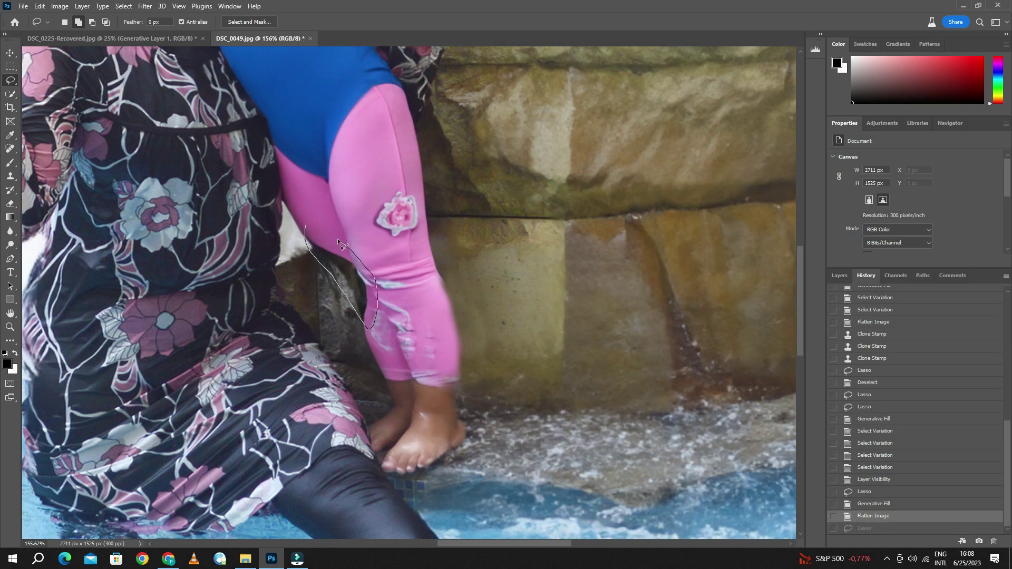
Outline the gap beside the child's pink leg and fill it without a prompt.
left_click_drag(308, 225, 306, 225)
left_click(839, 275)
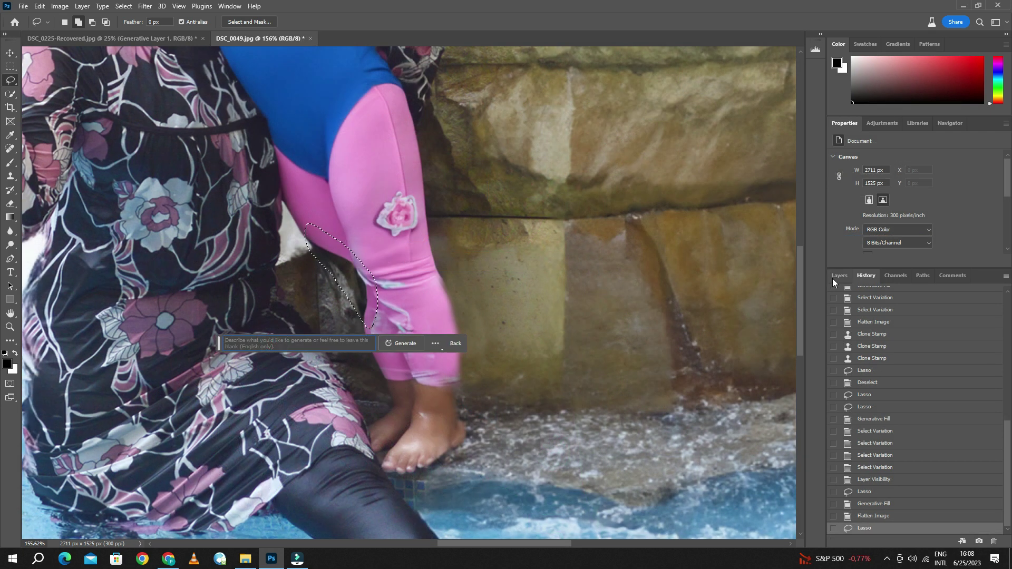
left_click(405, 343)
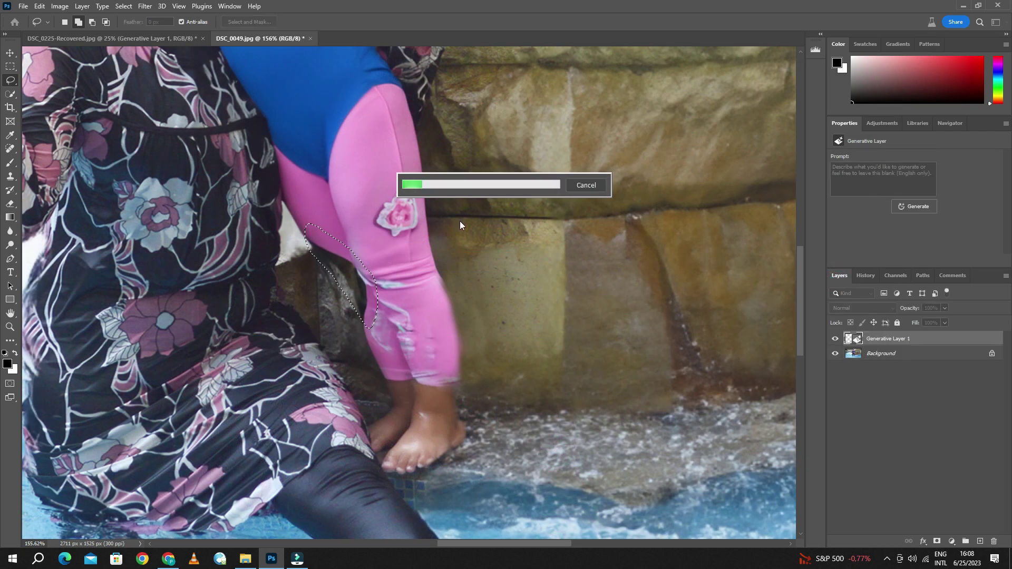